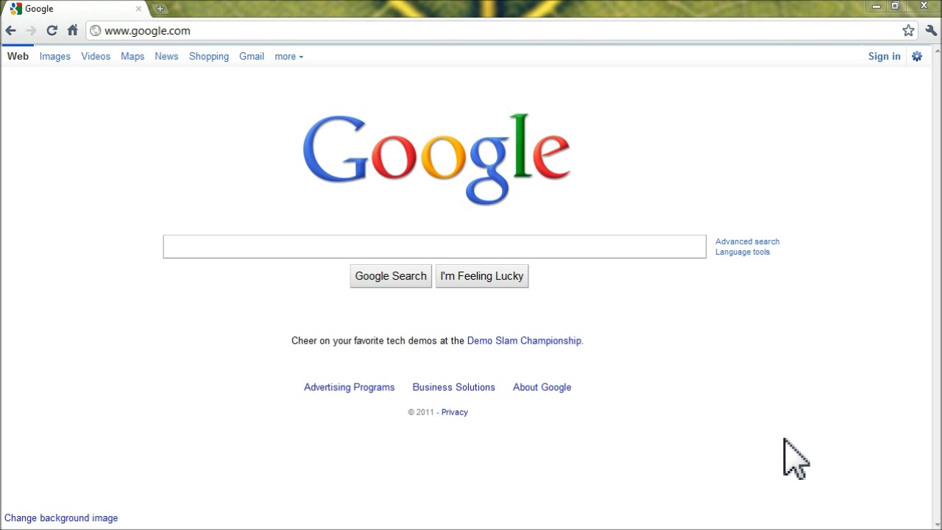
{"action": "left_click", "coordinate": [232, 30]}
{"action": "key", "text": "ctrl+a"}
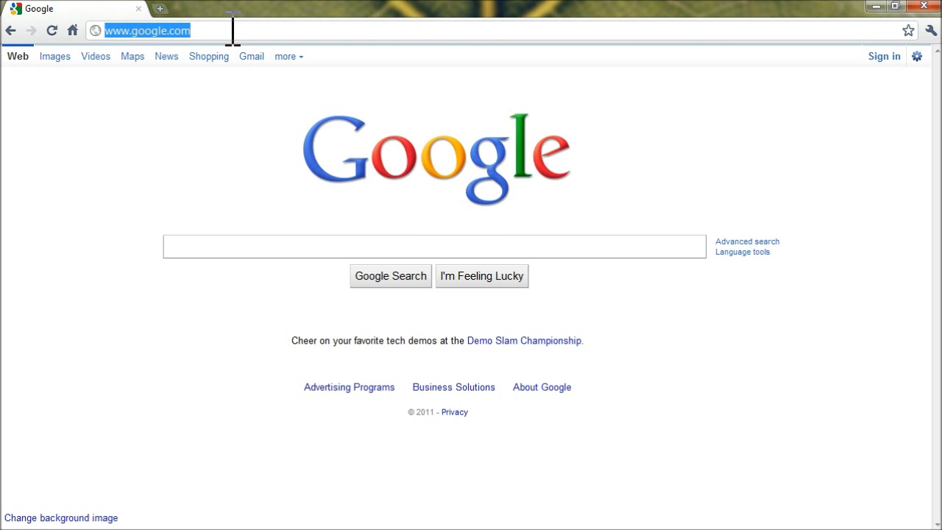
{"action": "type", "text": "http://demogator.hostgator.com/cpanel"}
{"action": "key", "text": "Return"}
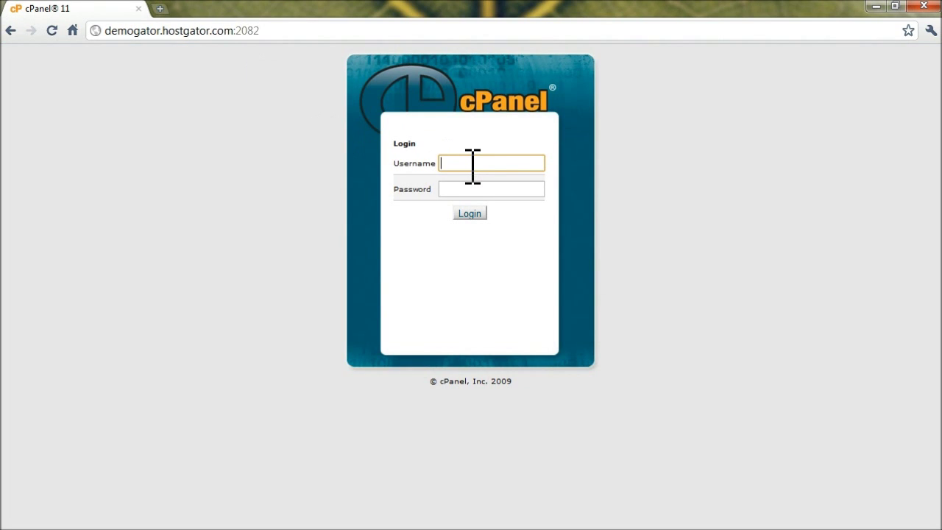
{"action": "type", "text": "demo"}
{"action": "key", "text": "Tab"}
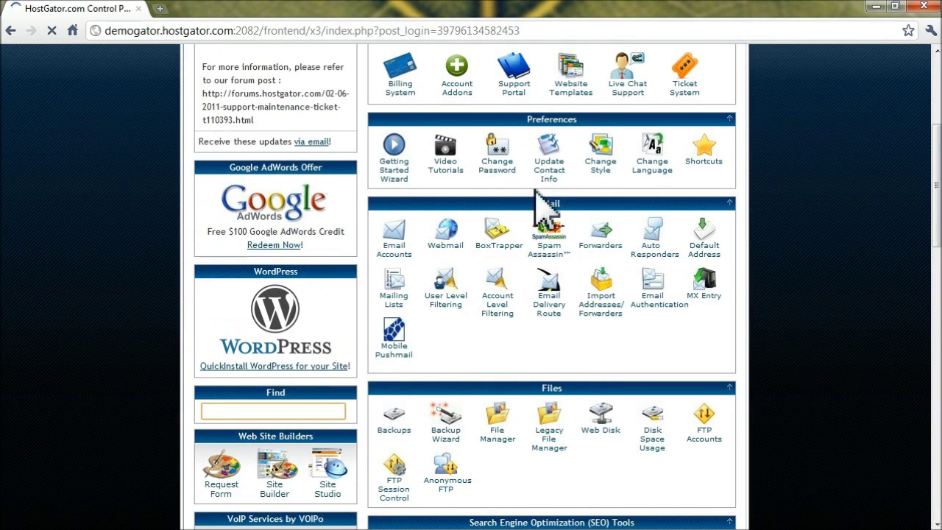
- Open WordPress in QuickInstall from the cPanel home page and continue to its installation form
{"action": "scroll", "coordinate": [537, 206], "scroll_direction": "down", "scroll_amount": 5}
{"action": "scroll", "coordinate": [543, 214], "scroll_direction": "down", "scroll_amount": 2}
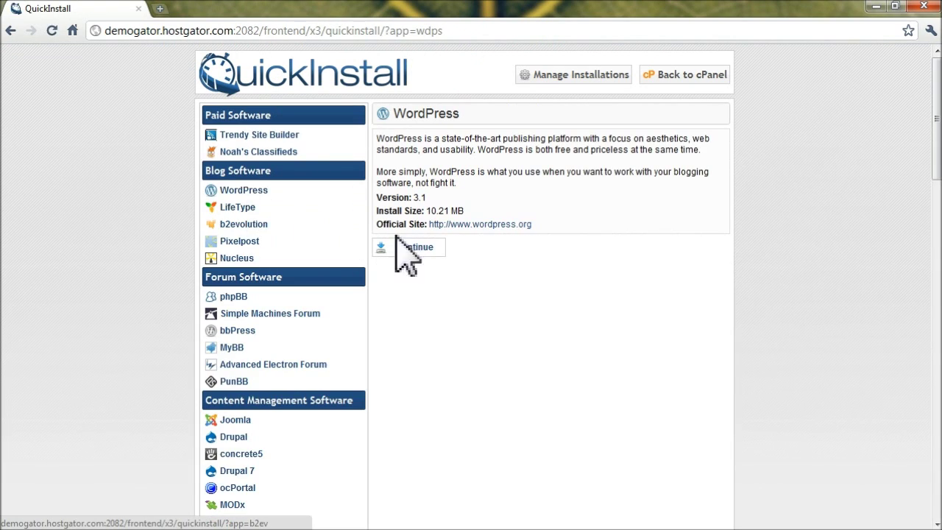
{"action": "left_click", "coordinate": [429, 248]}
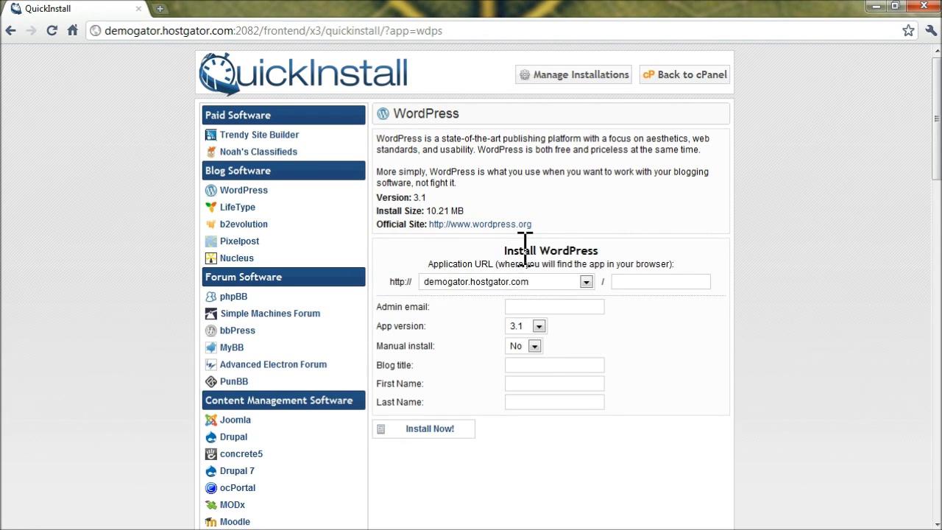
- Fill in the WordPress form with the path myblog, the admin email, the blog title My Blog, and the first and last name
{"action": "left_click", "coordinate": [639, 281]}
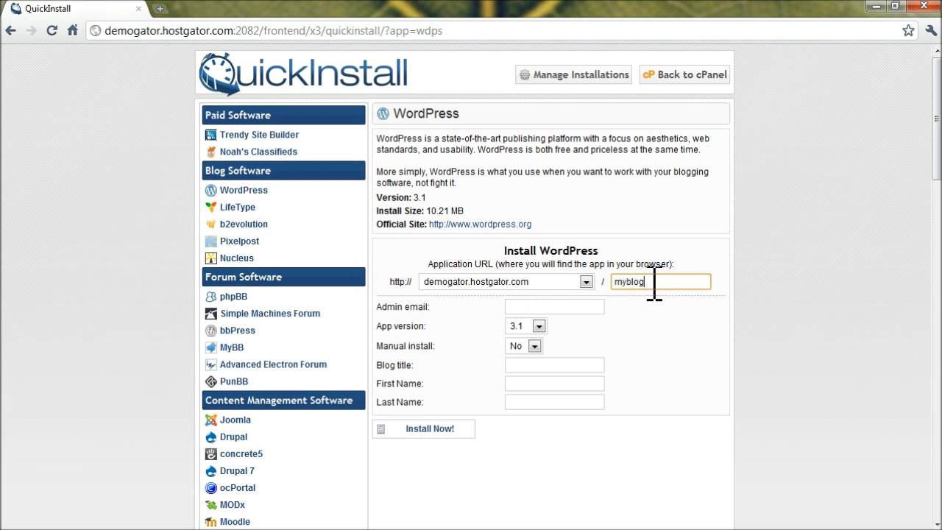
{"action": "left_click", "coordinate": [596, 306]}
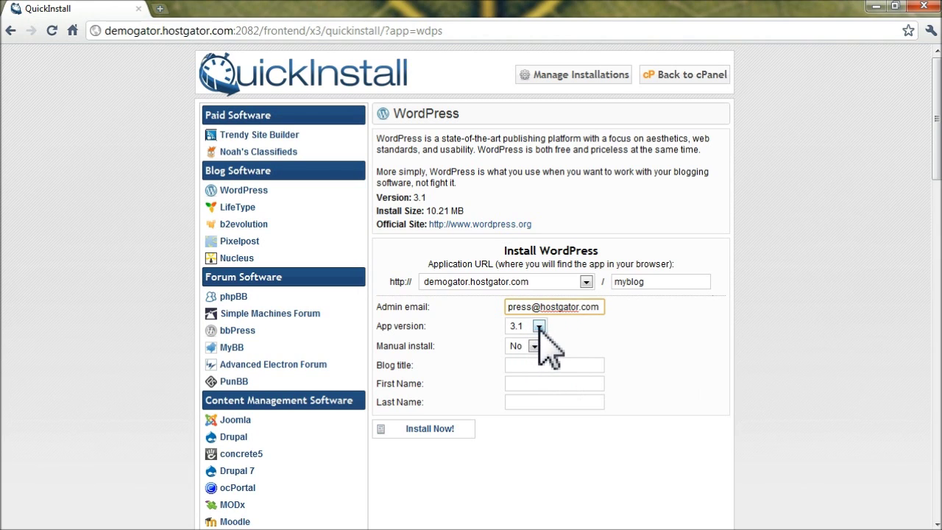
{"action": "left_click", "coordinate": [540, 366]}
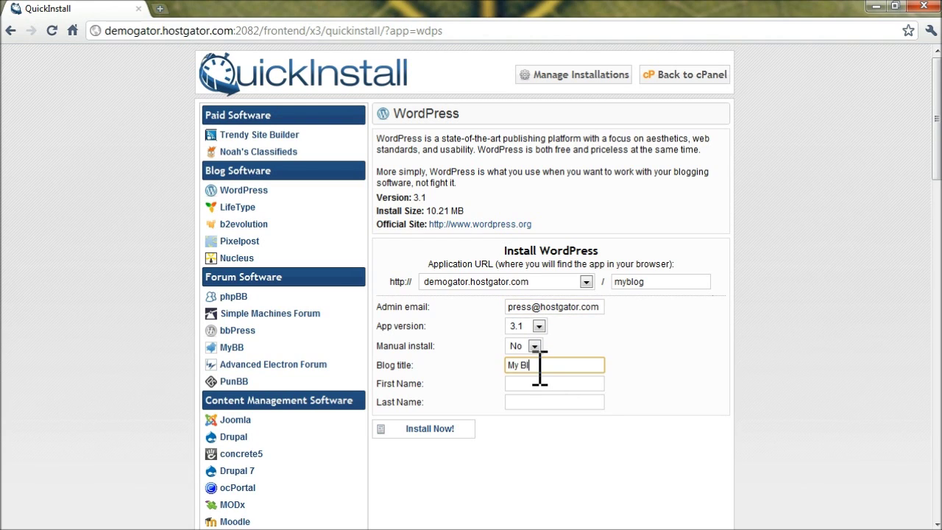
{"action": "key", "text": "Tab"}
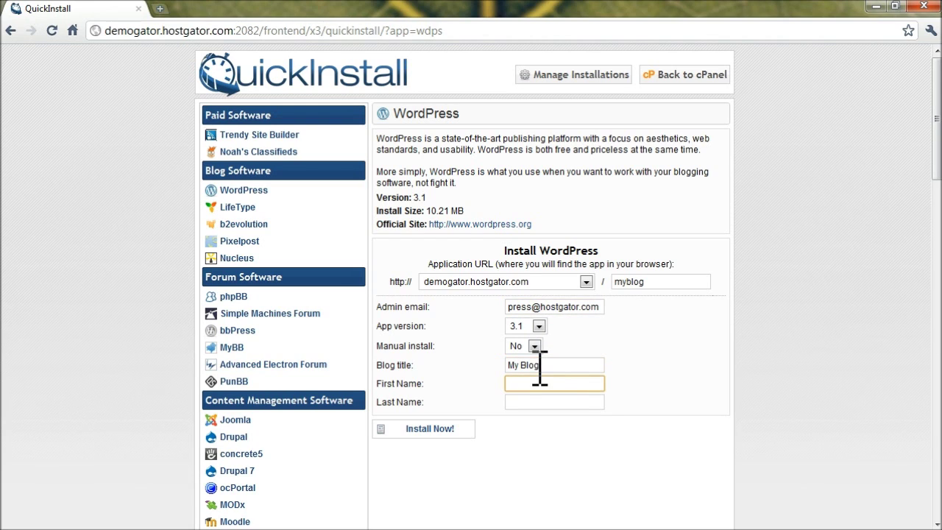
{"action": "key", "text": "Tab"}
{"action": "type", "text": "N"}
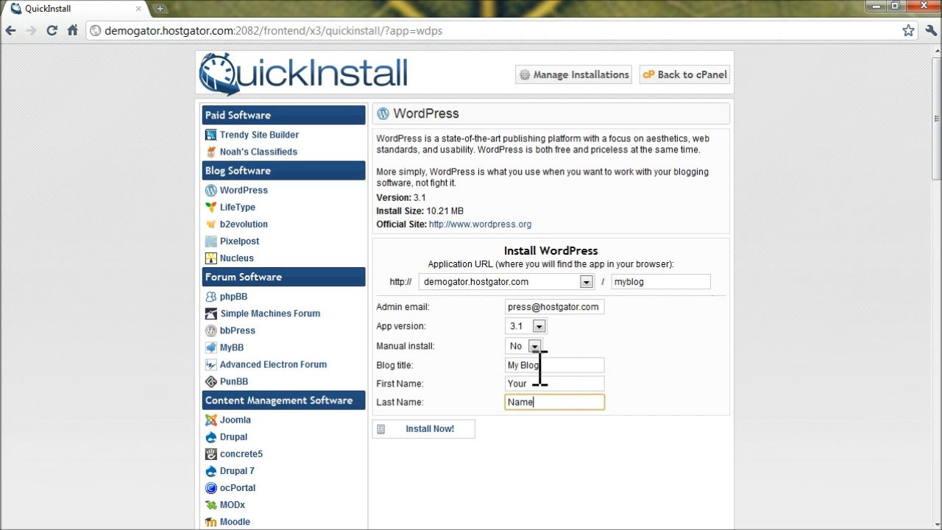
- Run the WordPress installation and open the newly installed blog from the completion message
{"action": "left_click", "coordinate": [434, 430]}
{"action": "scroll", "coordinate": [611, 446], "scroll_direction": "down", "scroll_amount": 1}
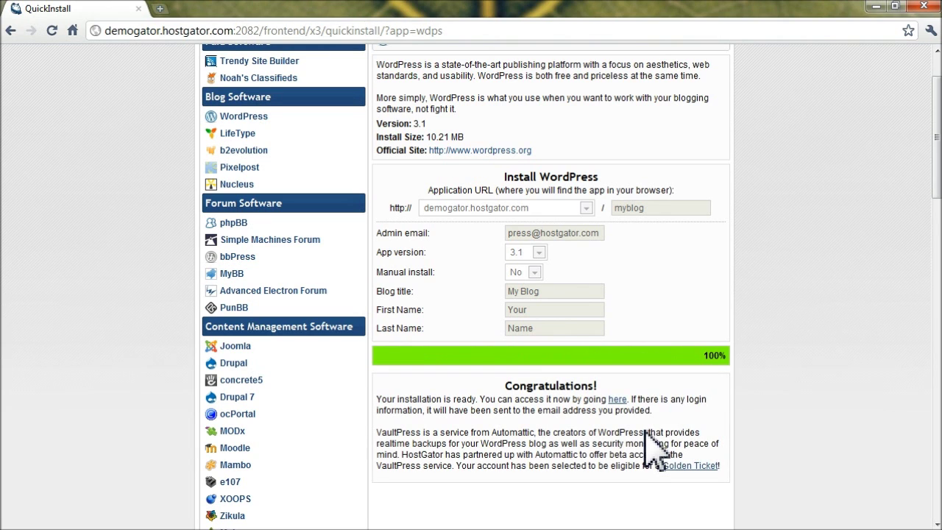
{"action": "left_click", "coordinate": [617, 402]}
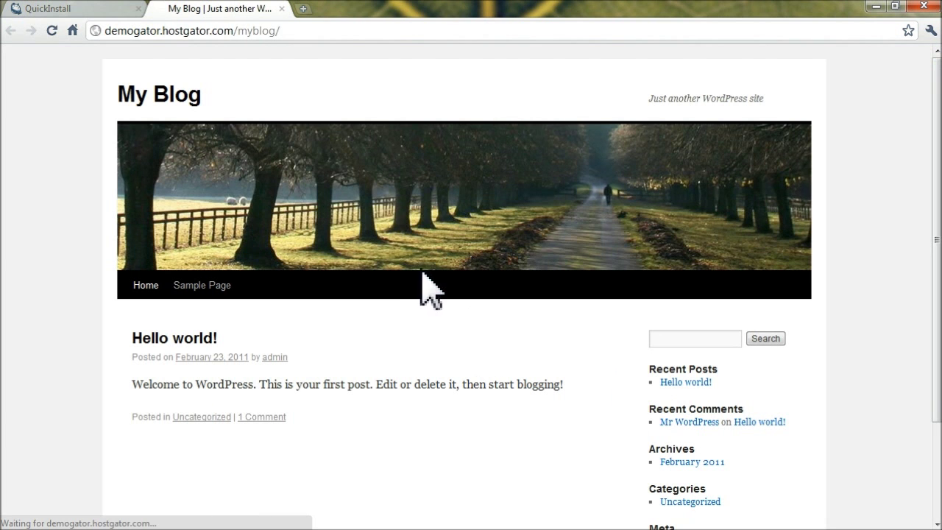
- Look over the new blog's home page and its web address
{"action": "scroll", "coordinate": [355, 250], "scroll_direction": "down", "scroll_amount": 1}
{"action": "scroll", "coordinate": [336, 228], "scroll_direction": "up", "scroll_amount": 1}
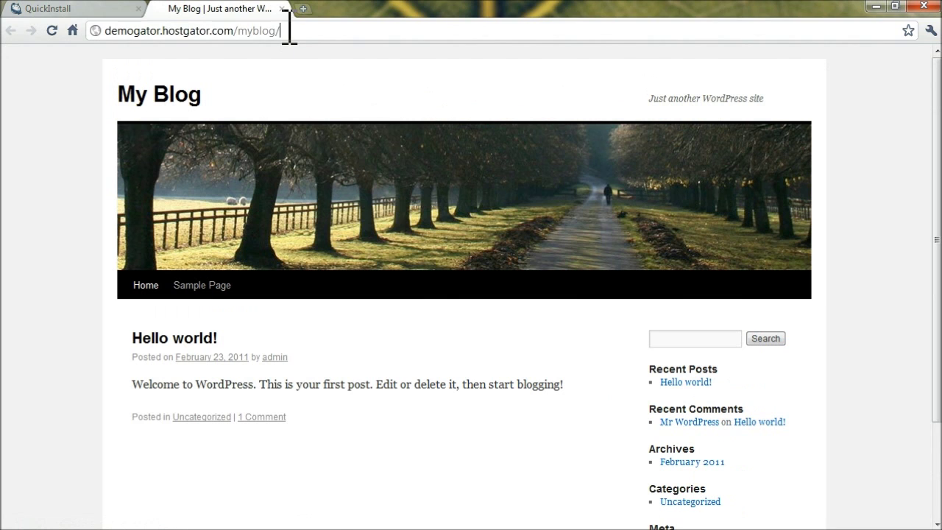
{"action": "left_click", "coordinate": [283, 31]}
{"action": "left_click", "coordinate": [328, 65]}
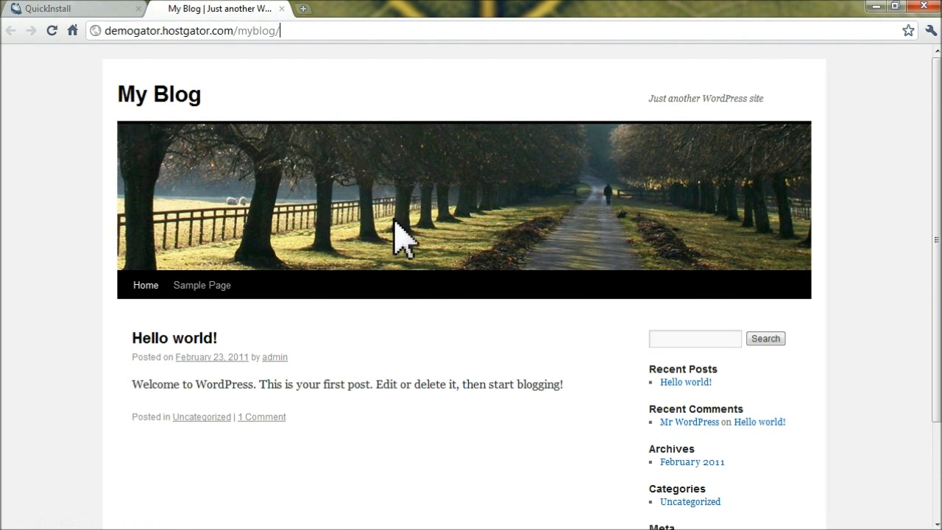
{"action": "scroll", "coordinate": [425, 353], "scroll_direction": "down", "scroll_amount": 3}
{"action": "scroll", "coordinate": [427, 362], "scroll_direction": "up", "scroll_amount": 3}
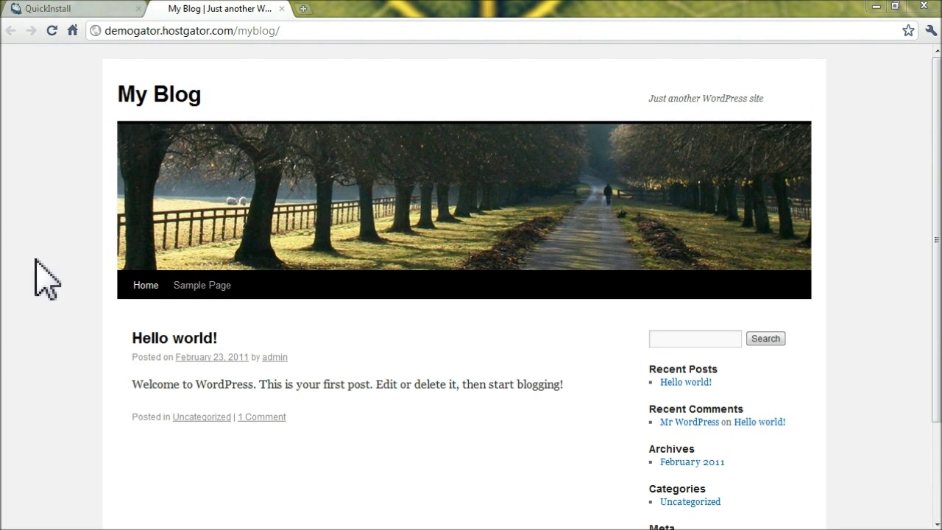
- Bring up the "Successful installation" email and copy the administrator password from it
{"action": "left_click_drag", "start_coordinate": [0, 221], "coordinate": [575, 83]}
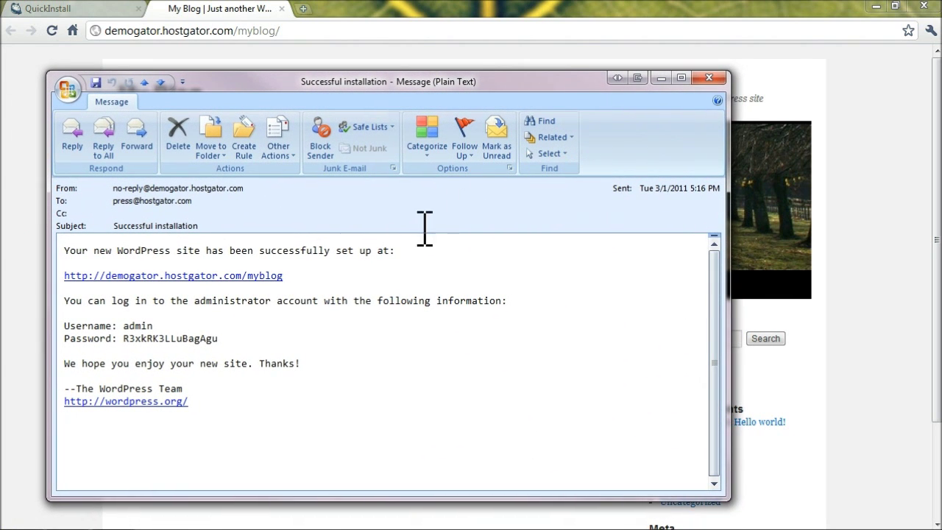
{"action": "double_click", "coordinate": [167, 338]}
{"action": "right_click", "coordinate": [165, 339]}
{"action": "left_click", "coordinate": [243, 346]}
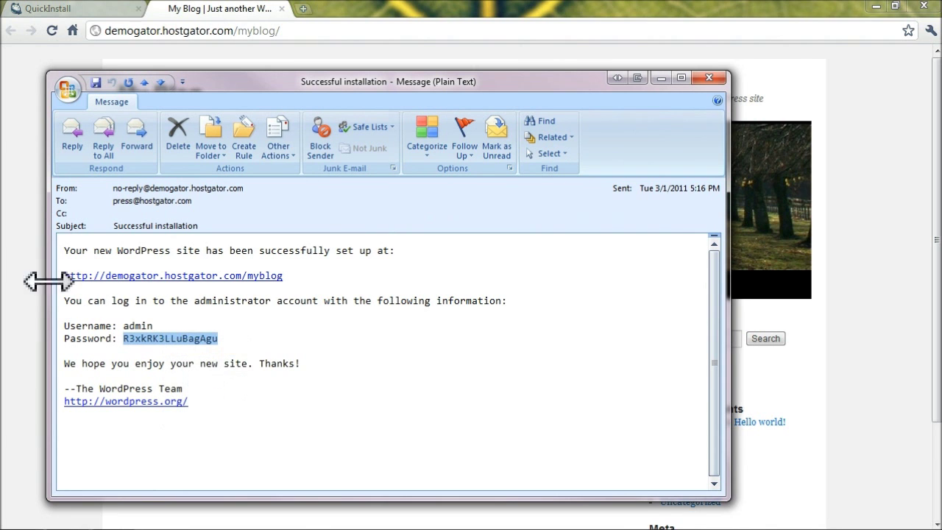
- Go to the blog's admin login page by adding wp-admin to the end of its address
{"action": "left_click", "coordinate": [326, 31]}
{"action": "left_click", "coordinate": [341, 31]}
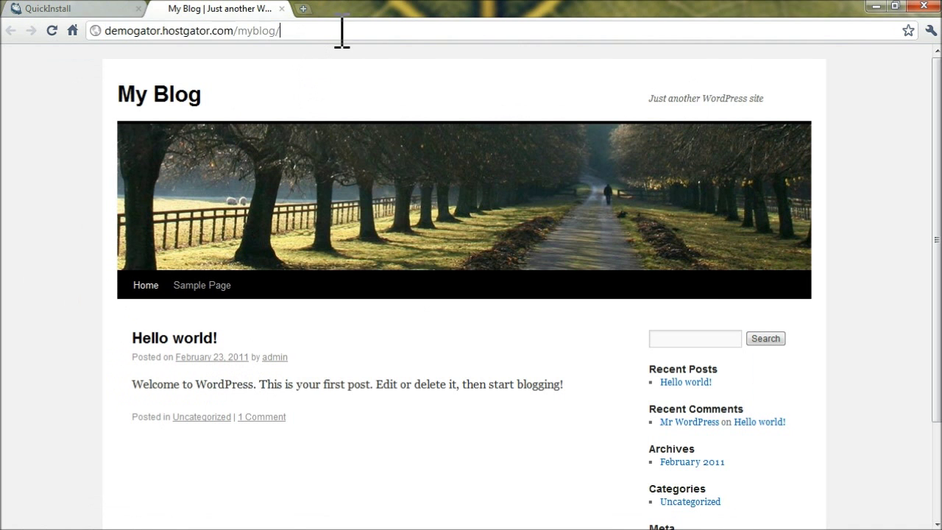
{"action": "type", "text": "wp-admin"}
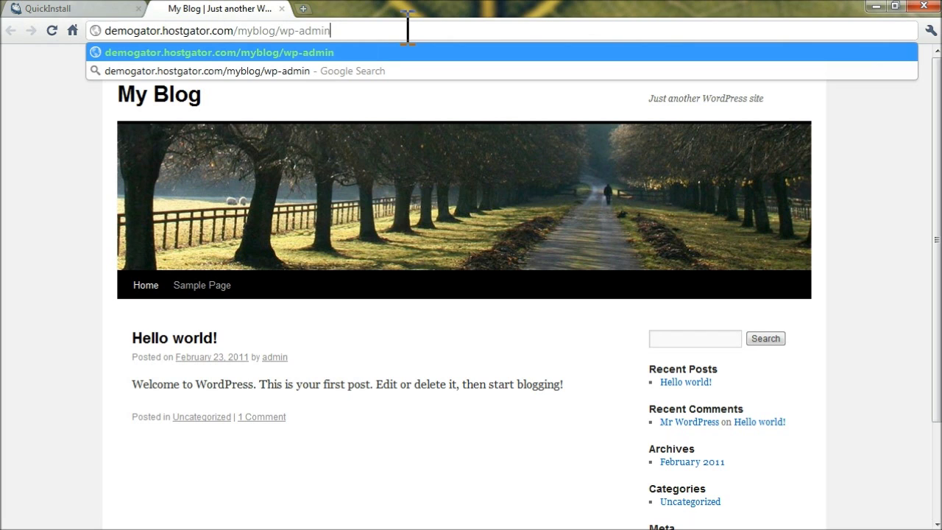
{"action": "key", "text": "Return"}
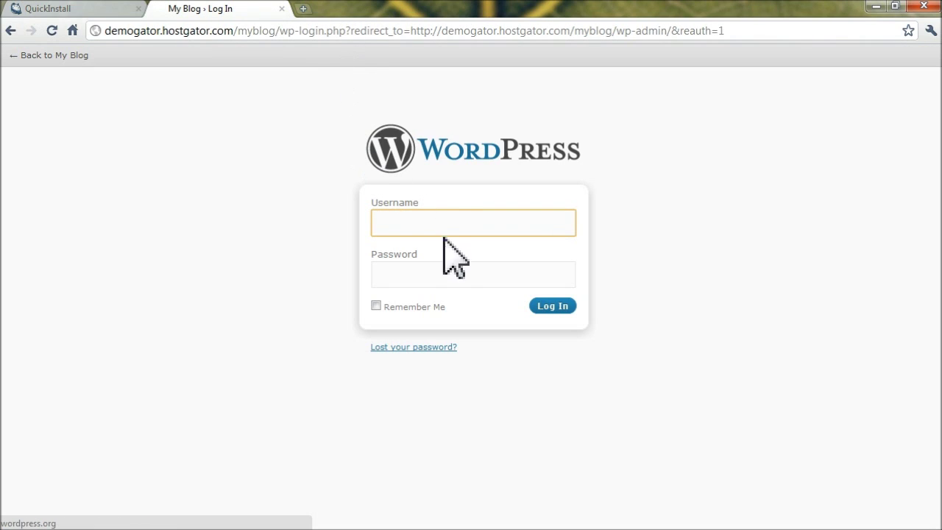
- Log in to WordPress with the username admin and the copied administrator password
{"action": "key", "text": "Tab"}
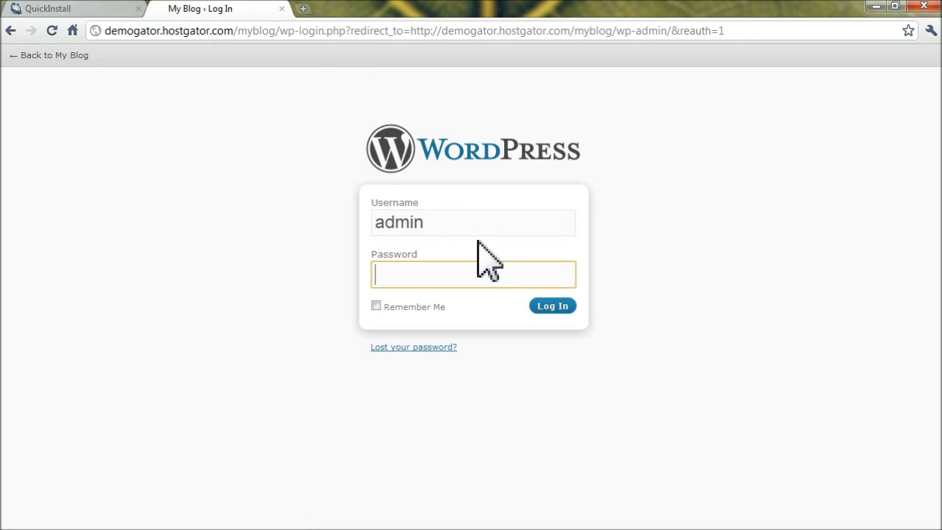
{"action": "right_click", "coordinate": [476, 273]}
{"action": "left_click", "coordinate": [537, 352]}
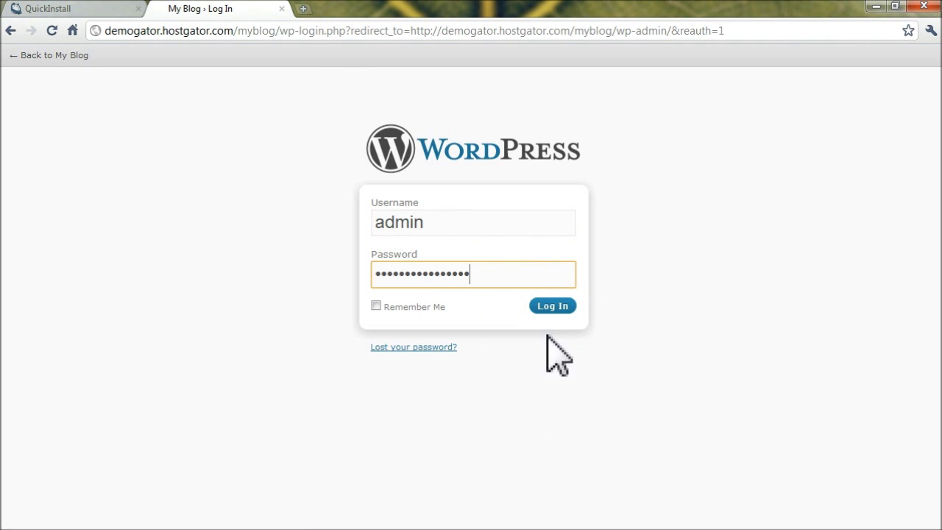
{"action": "left_click", "coordinate": [555, 305]}
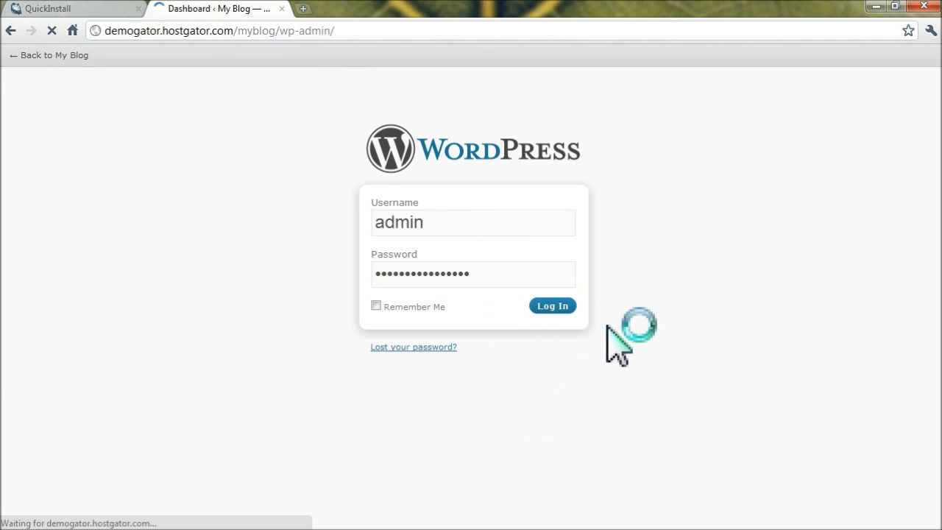
- Open the Users list from the dashboard and edit the admin user's profile
{"action": "scroll", "coordinate": [368, 295], "scroll_direction": "down", "scroll_amount": 2}
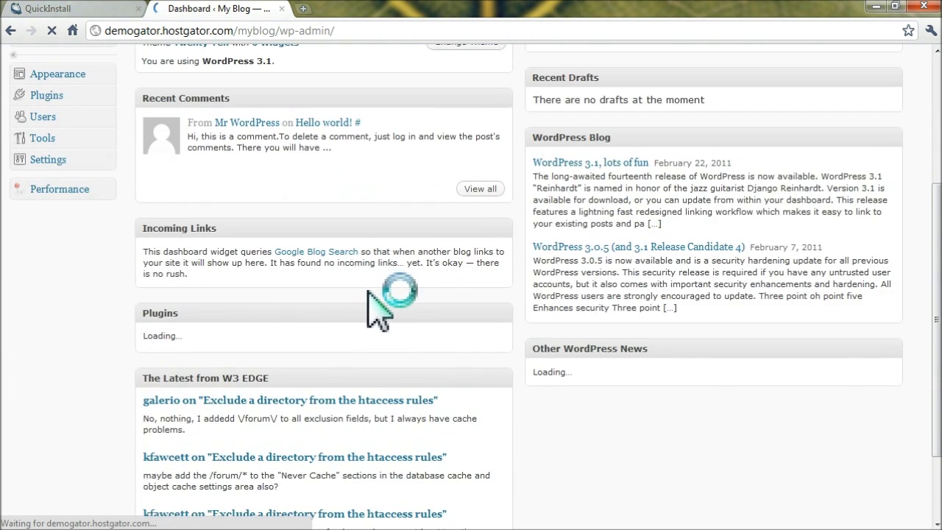
{"action": "scroll", "coordinate": [378, 304], "scroll_direction": "up", "scroll_amount": 2}
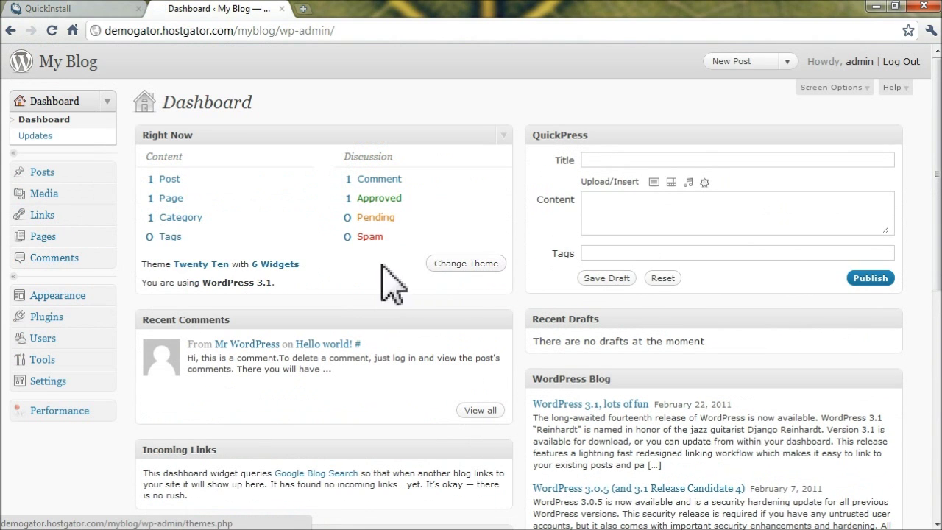
{"action": "scroll", "coordinate": [383, 279], "scroll_direction": "down", "scroll_amount": 1}
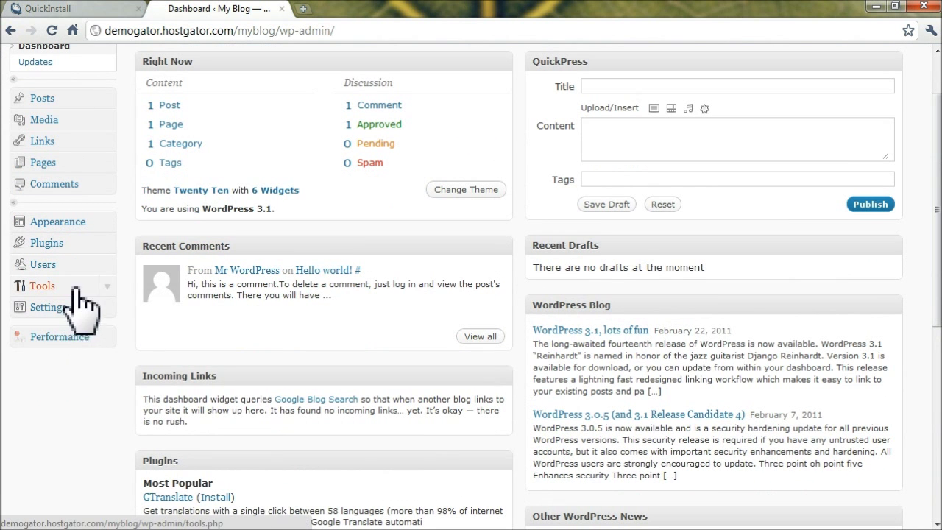
{"action": "left_click", "coordinate": [44, 264]}
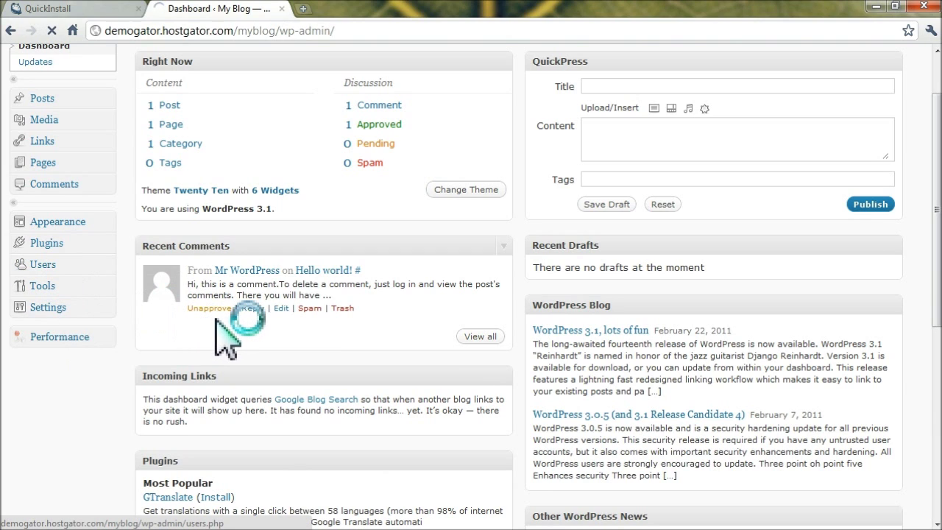
{"action": "left_click", "coordinate": [46, 267]}
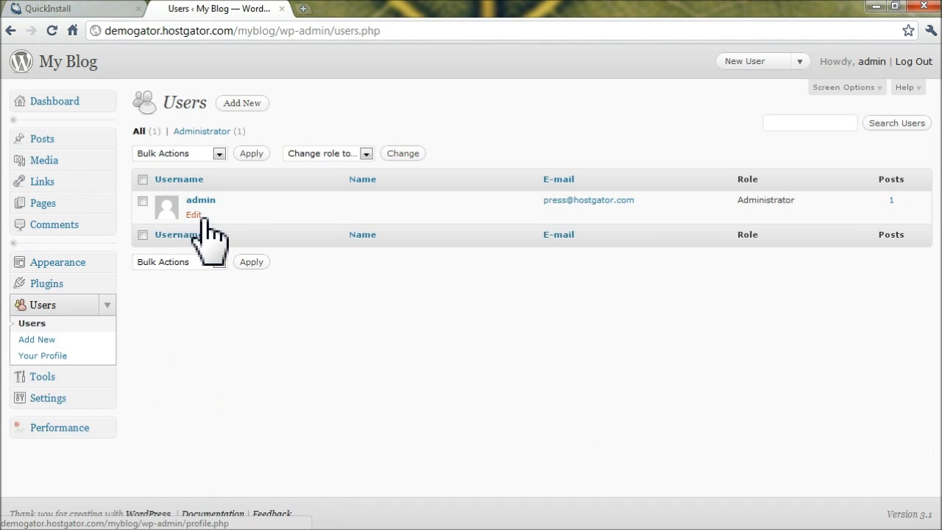
{"action": "left_click", "coordinate": [195, 215]}
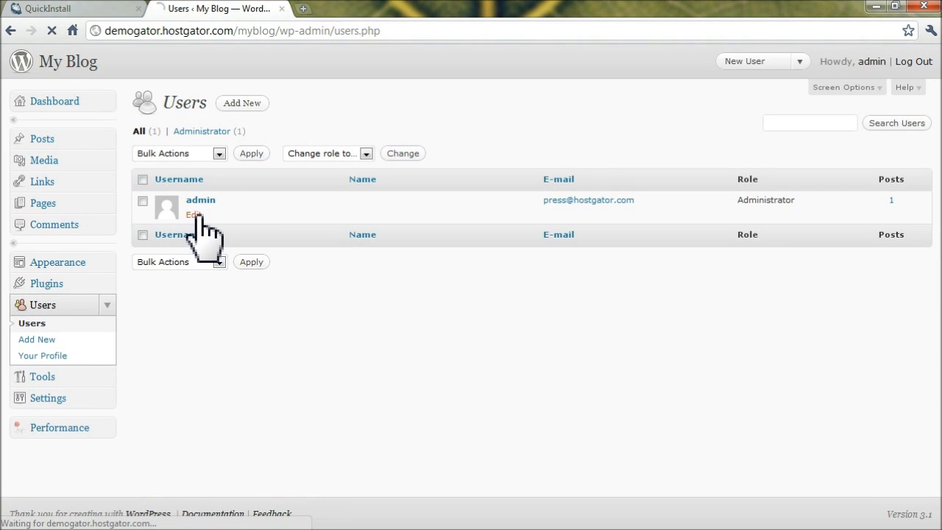
- Locate the New Password fields and the profile update option in the admin user's profile
{"action": "scroll", "coordinate": [257, 358], "scroll_direction": "down", "scroll_amount": 5}
{"action": "scroll", "coordinate": [268, 363], "scroll_direction": "down", "scroll_amount": 2}
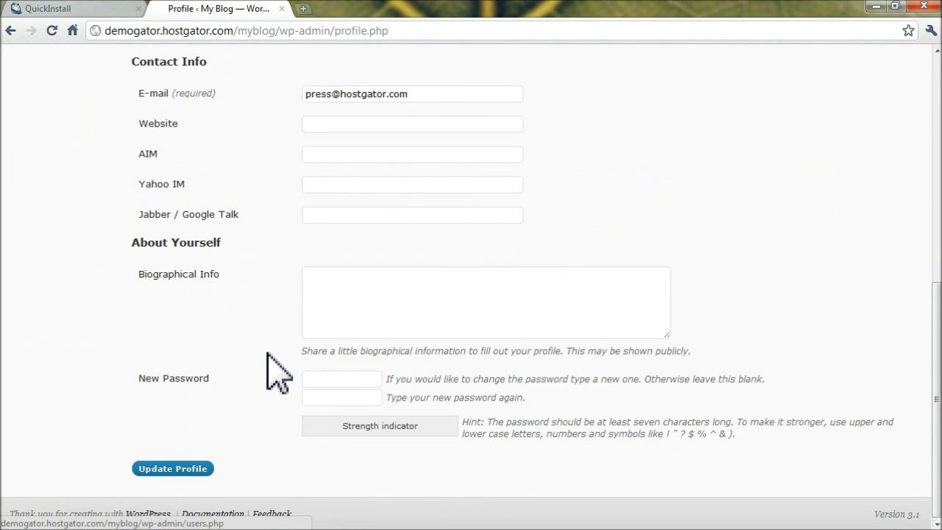
{"action": "left_click", "coordinate": [339, 395]}
{"action": "left_click", "coordinate": [338, 378]}
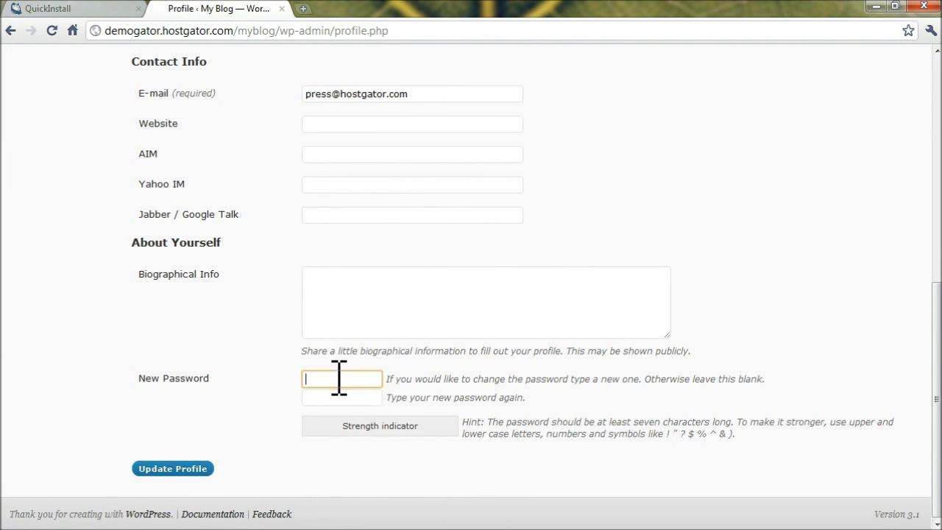
{"action": "left_click", "coordinate": [193, 471]}
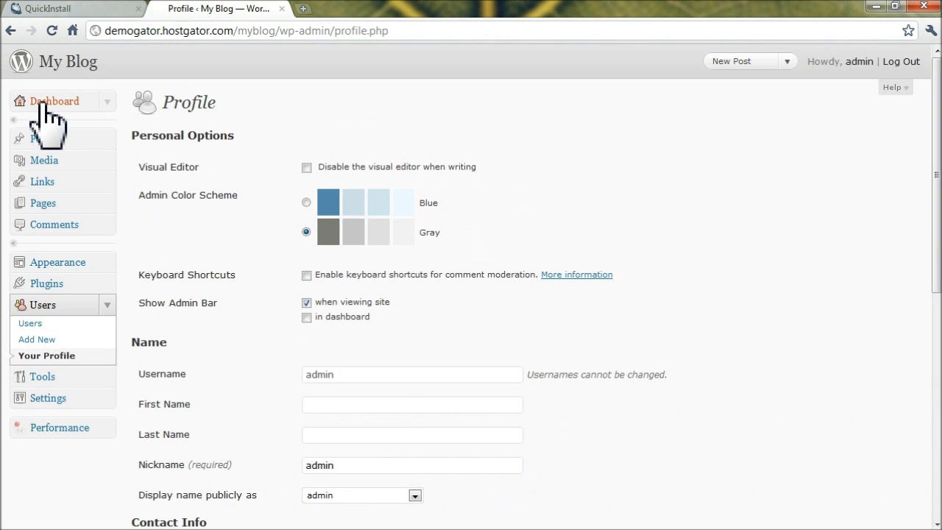
- Return to the Dashboard and draft a QuickPress post titled "My First Blog Post" with the content "This was installed through QuickInstall at HostGator"
{"action": "left_click", "coordinate": [42, 103]}
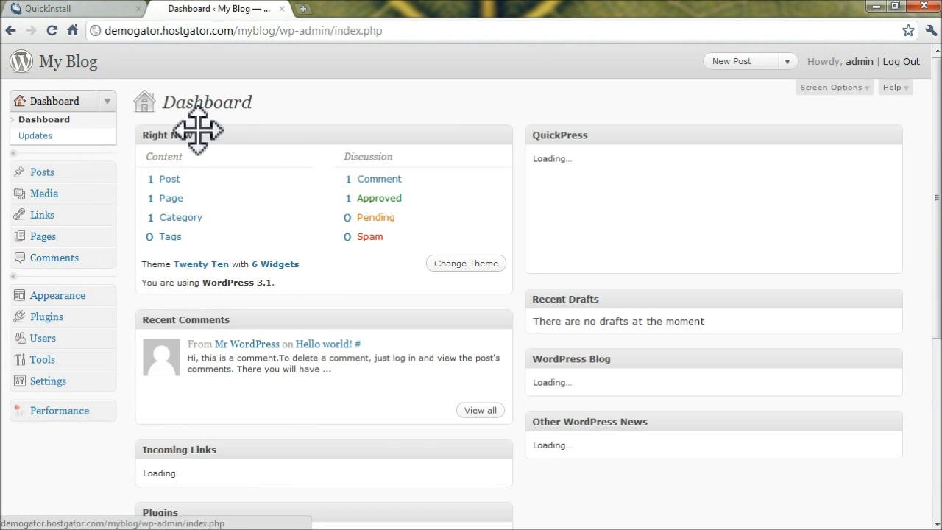
{"action": "left_click", "coordinate": [642, 160]}
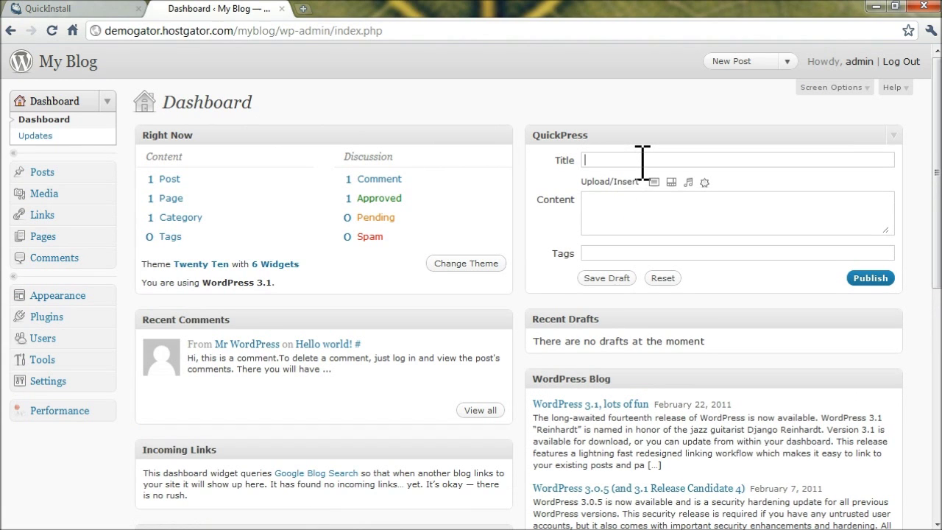
{"action": "left_click", "coordinate": [582, 135]}
{"action": "left_click", "coordinate": [621, 135]}
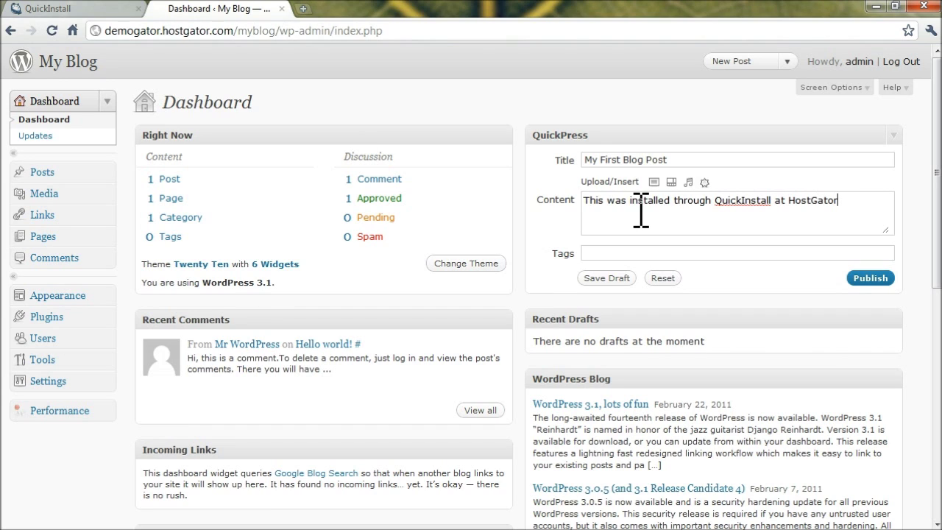
- Publish the QuickPress post "My First Blog Post" and view the published post on the blog
{"action": "left_click", "coordinate": [866, 278]}
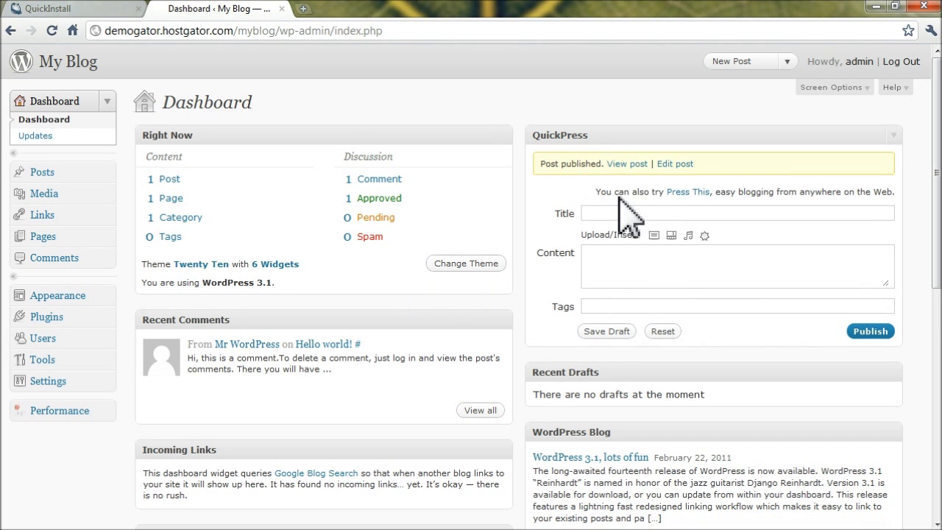
{"action": "left_click", "coordinate": [631, 164]}
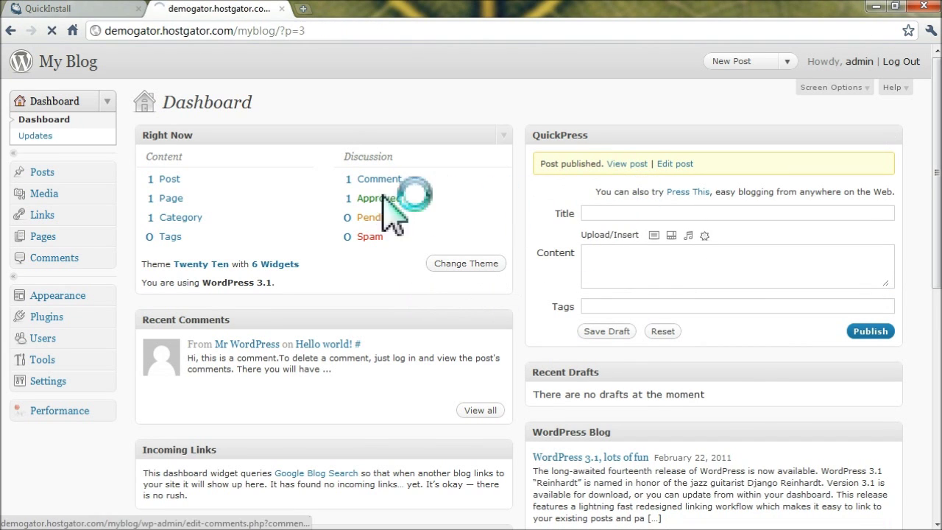
{"action": "scroll", "coordinate": [266, 243], "scroll_direction": "down", "scroll_amount": 3}
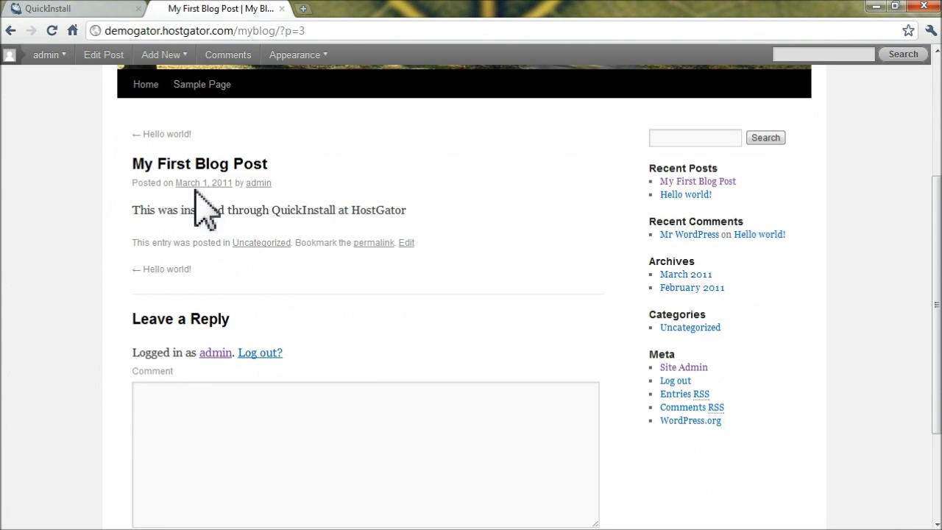
{"action": "scroll", "coordinate": [213, 210], "scroll_direction": "up", "scroll_amount": 3}
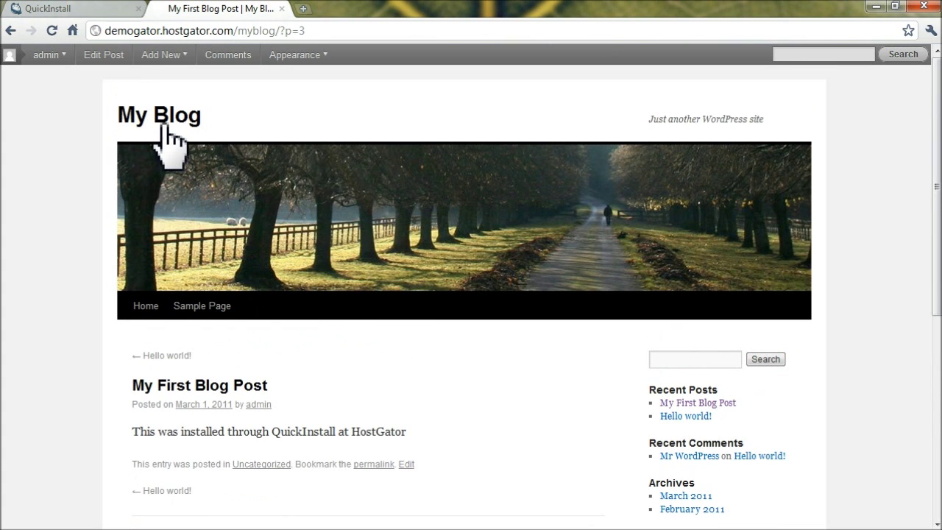
- Open the My Blog home page from the post and look through the posts listed there
{"action": "left_click", "coordinate": [168, 133]}
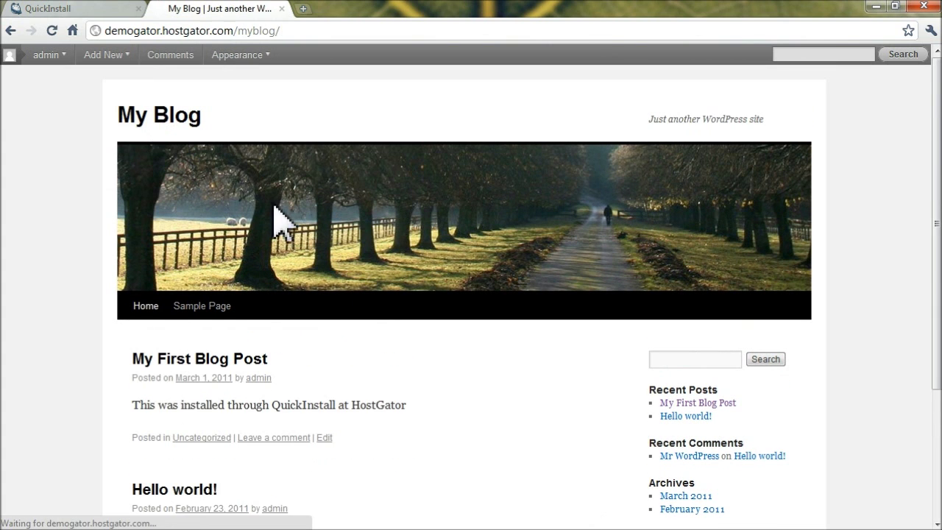
{"action": "scroll", "coordinate": [287, 309], "scroll_direction": "down", "scroll_amount": 2}
{"action": "scroll", "coordinate": [263, 346], "scroll_direction": "down", "scroll_amount": 2}
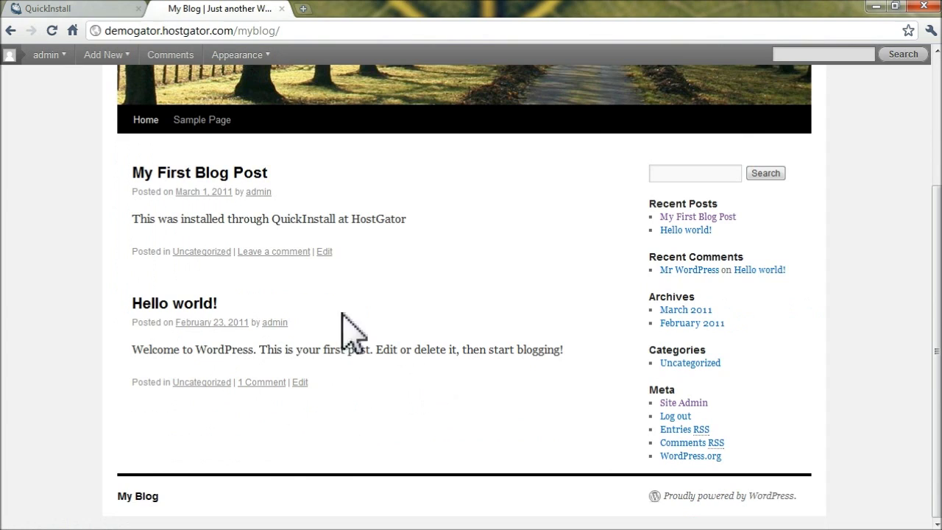